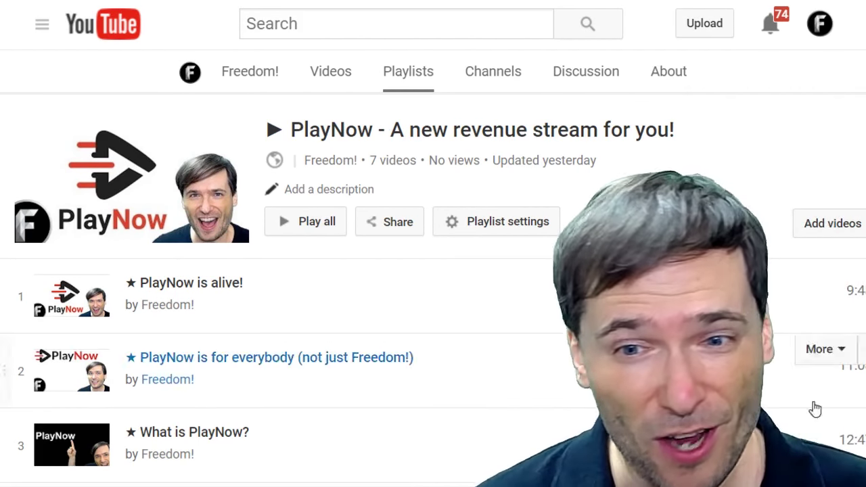
# Open the PlayNow playlist's 'Add all to...' picker and scroll through the channel's existing playlists.
pyautogui.scroll(-6, 816, 406)
pyautogui.scroll(7, 816, 406)
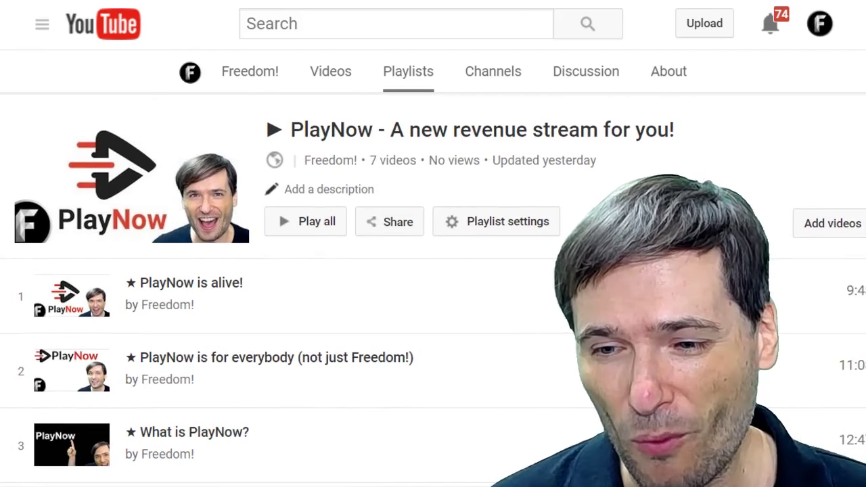
pyautogui.hscroll(2, 839, 244)
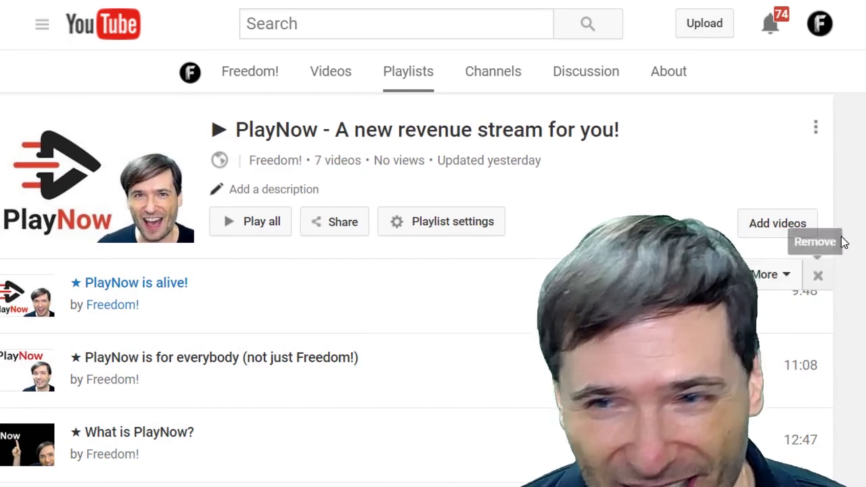
pyautogui.click(815, 134)
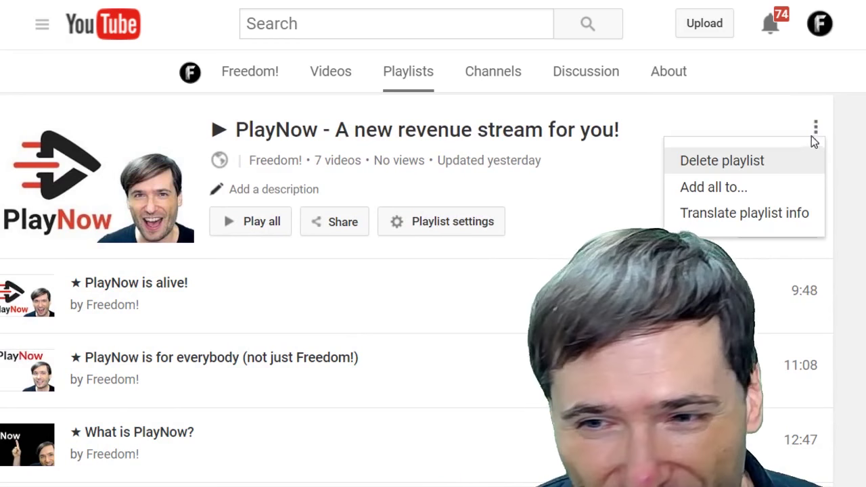
pyautogui.click(748, 197)
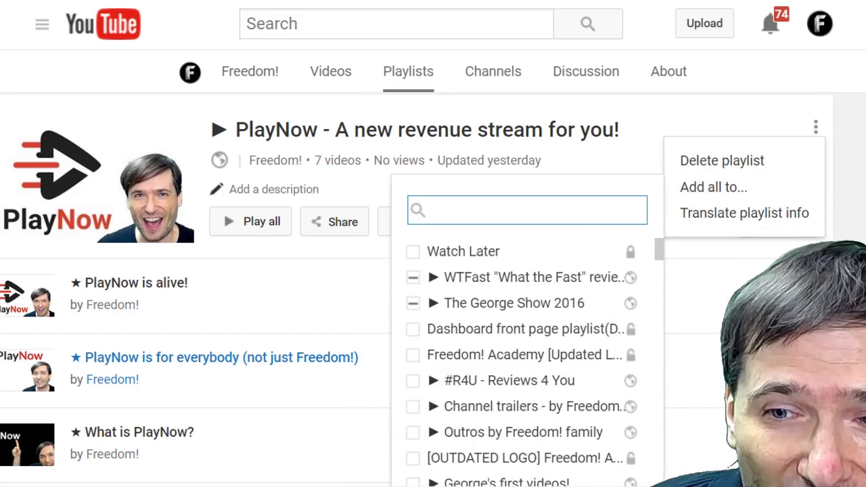
pyautogui.scroll(-1, 668, 338)
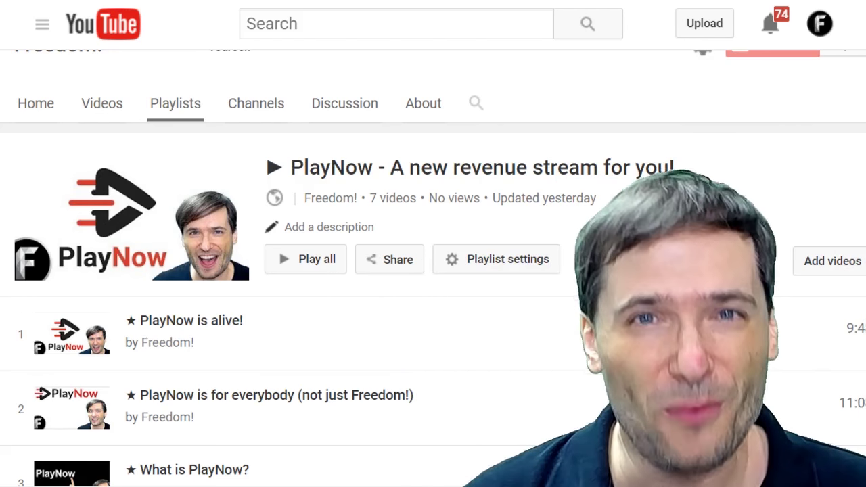
pyautogui.scroll(-4, 500, 320)
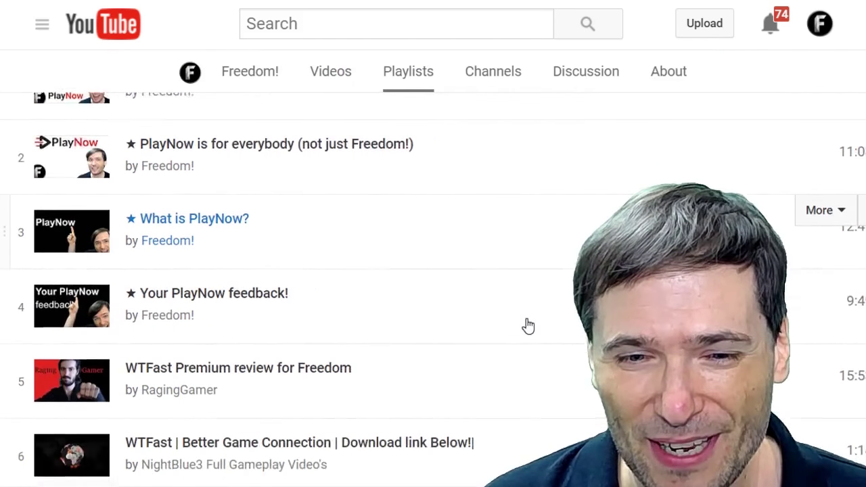
pyautogui.scroll(-1, 527, 326)
pyautogui.scroll(-1, 557, 323)
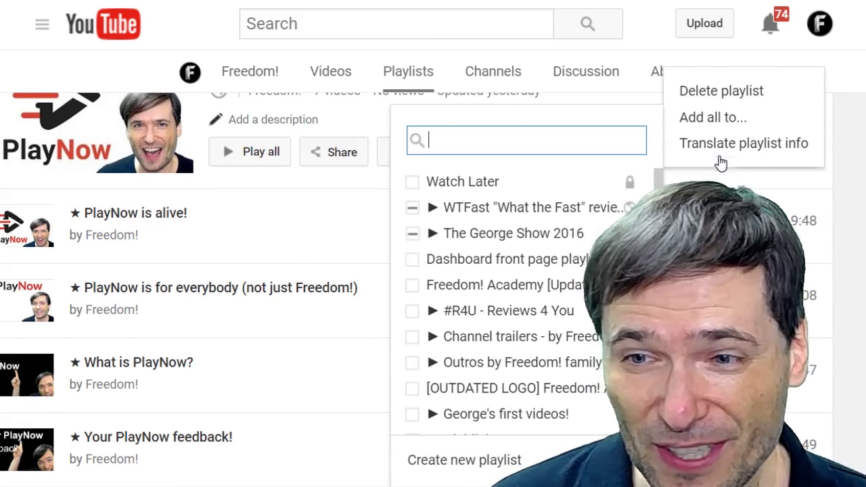
# In Translate playlist info, search 'slov' and add Slovak as a new translation language.
pyautogui.click(731, 156)
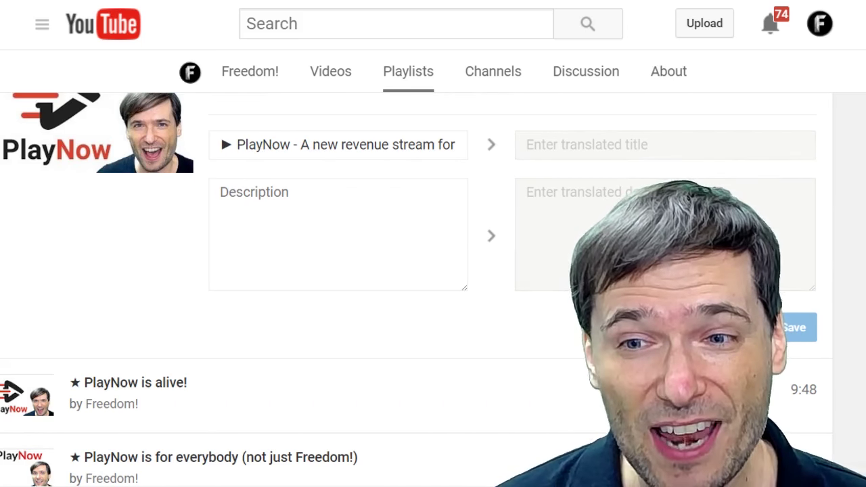
pyautogui.scroll(2, 643, 156)
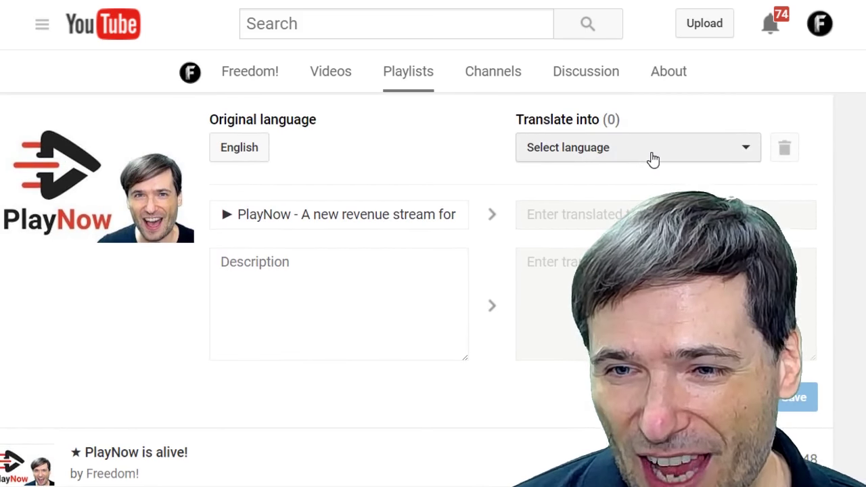
pyautogui.click(748, 166)
pyautogui.click(534, 244)
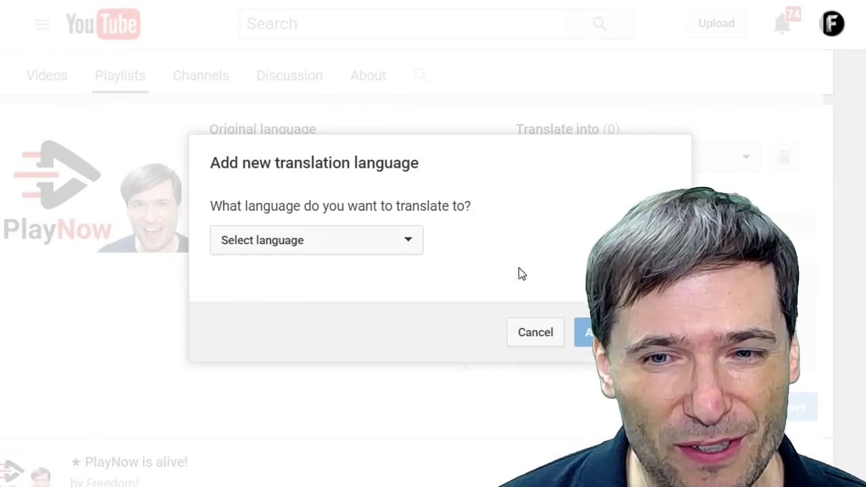
pyautogui.click(374, 249)
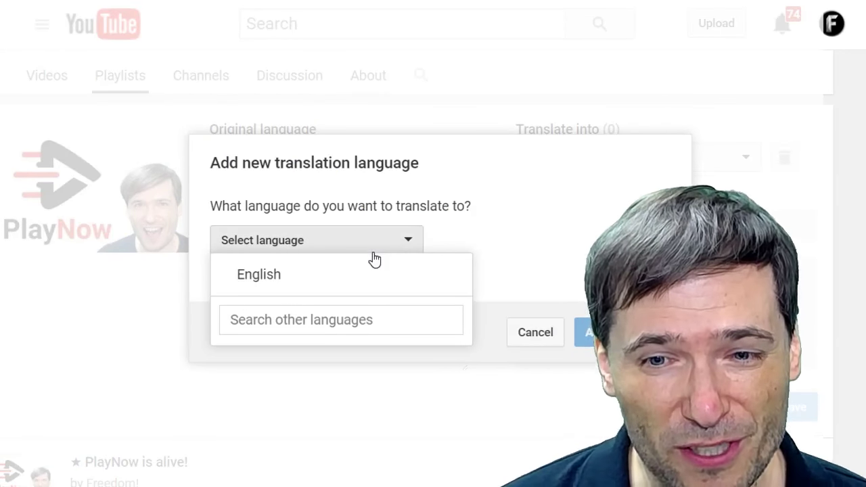
pyautogui.click(289, 325)
pyautogui.write('slov')
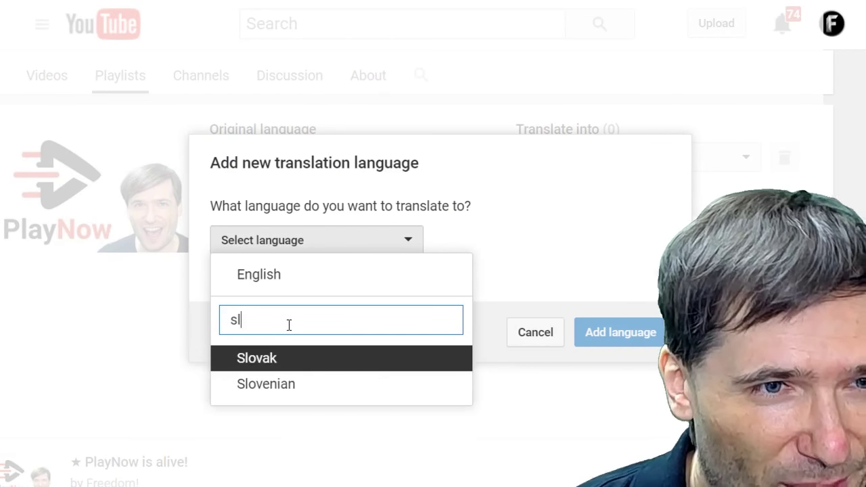
pyautogui.click(274, 365)
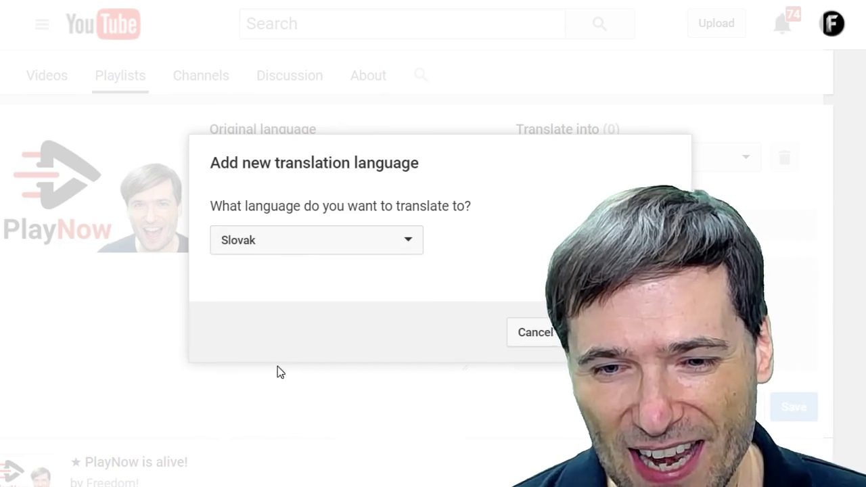
pyautogui.click(595, 332)
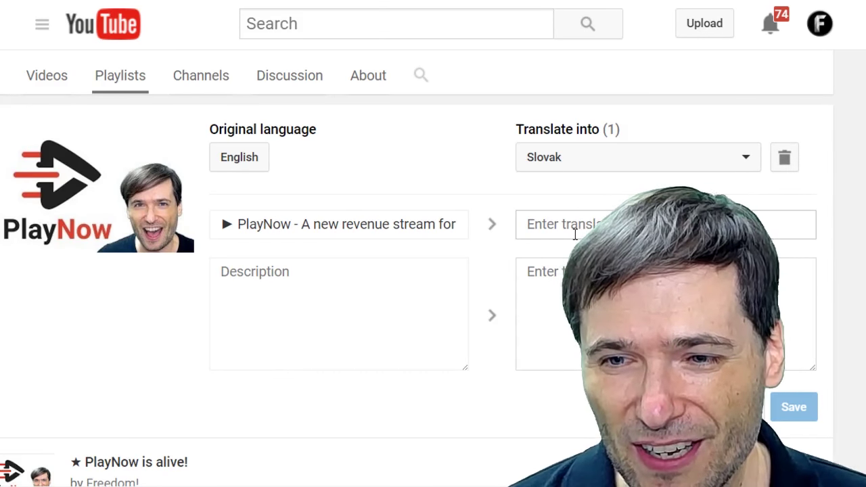
pyautogui.click(576, 225)
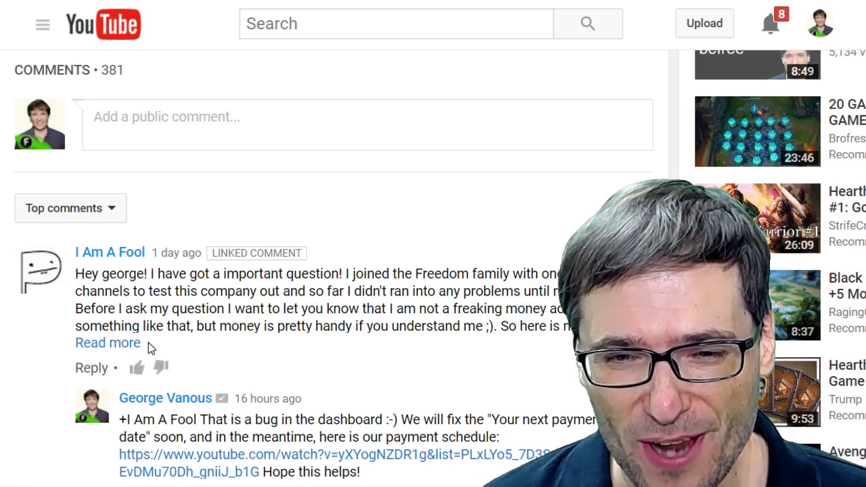
# Expand the viewer's payment comment with 'Read more' and highlight the quote 'Next payment 31 July'.
pyautogui.click(122, 344)
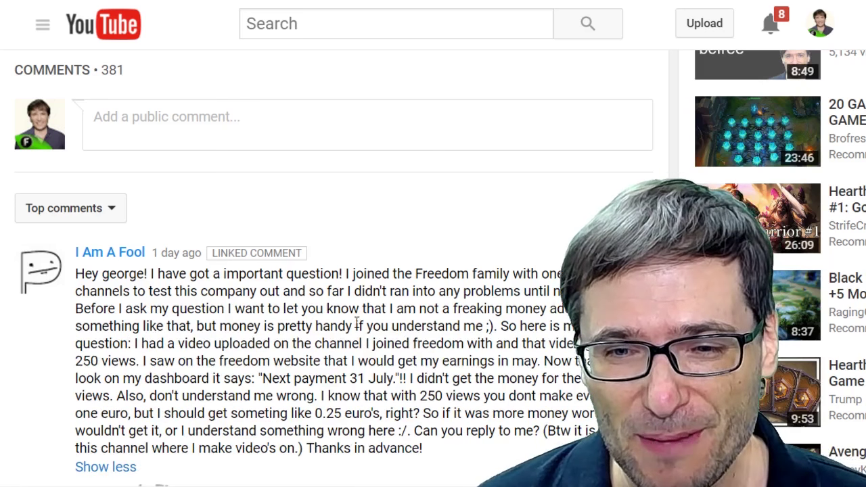
pyautogui.moveTo(280, 343); pyautogui.dragTo(399, 381)
pyautogui.click(328, 374)
pyautogui.moveTo(264, 379); pyautogui.dragTo(396, 382)
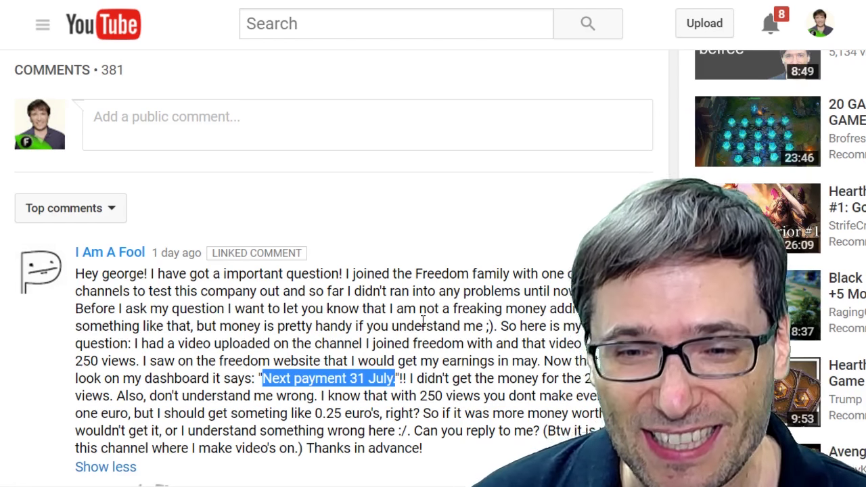
# Highlight the creator's reply explaining the dashboard bug.
pyautogui.scroll(-4, 423, 323)
pyautogui.click(303, 267)
pyautogui.moveTo(296, 266); pyautogui.dragTo(487, 282)
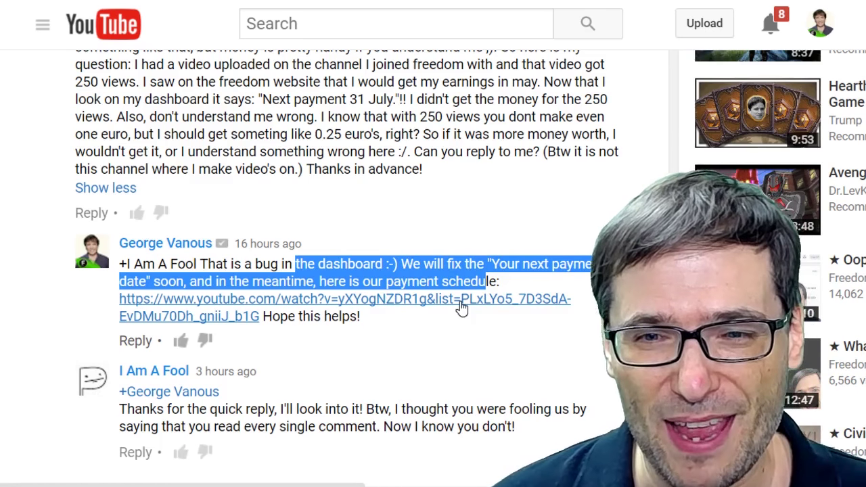
# Highlight the quoted text 'Next payment 31 July.' in the comment.
pyautogui.moveTo(264, 99); pyautogui.dragTo(397, 100)
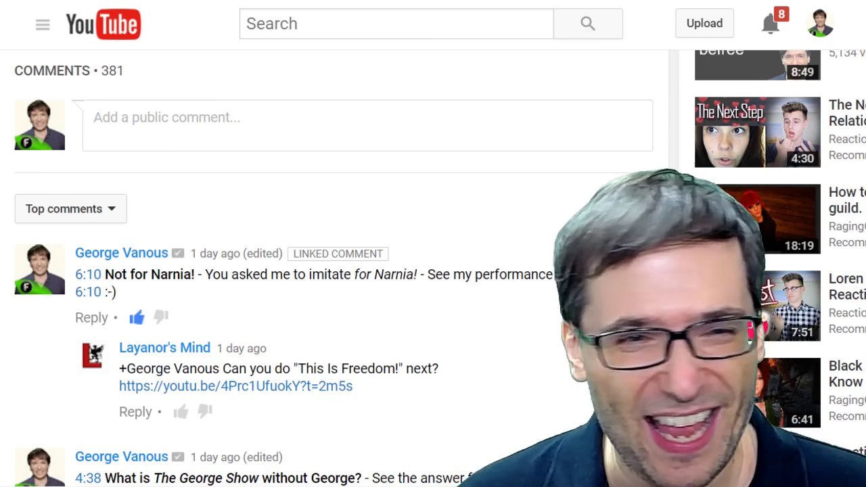
# Open the reply's 'This is Sparta!' clip link in a new tab and switch to it.
pyautogui.rightClick(298, 389)
pyautogui.click(336, 398)
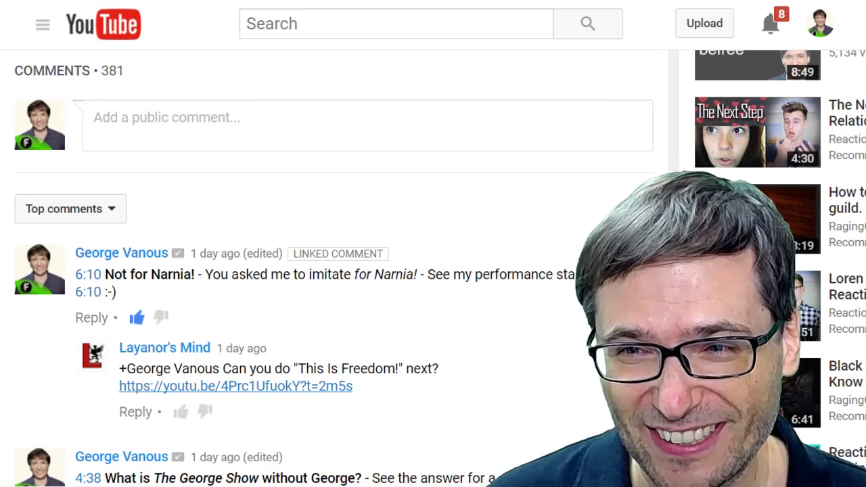
pyautogui.hotkey('ctrl', 'Tab')
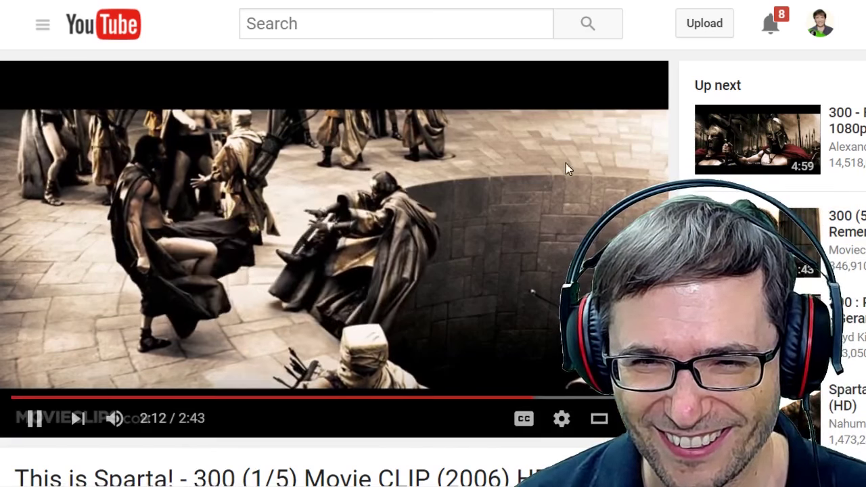
pyautogui.scroll(-10, 159, 222)
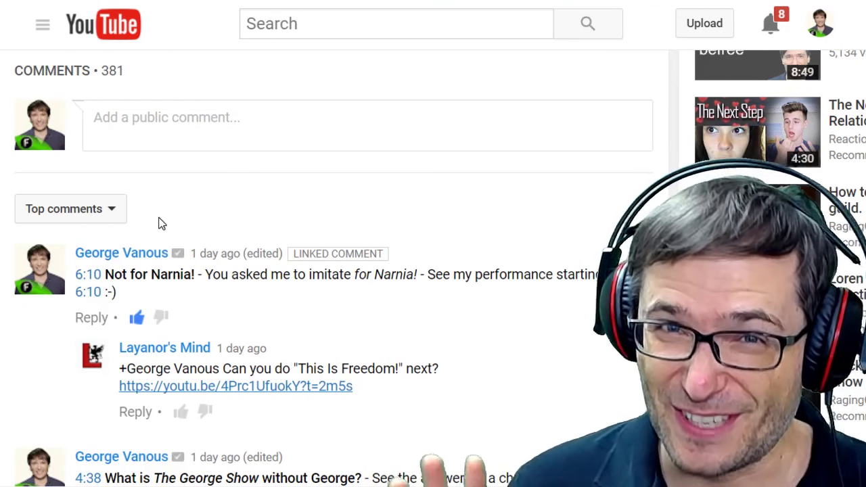